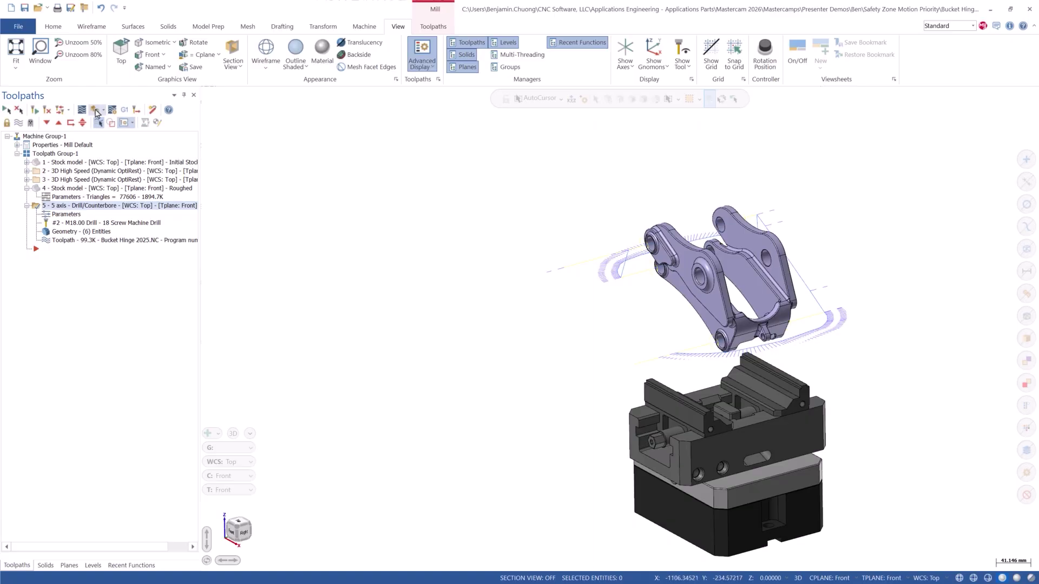
Play the Backplot simulation of the 5-axis drill operation 5, then close it
click(82, 110)
key(r)
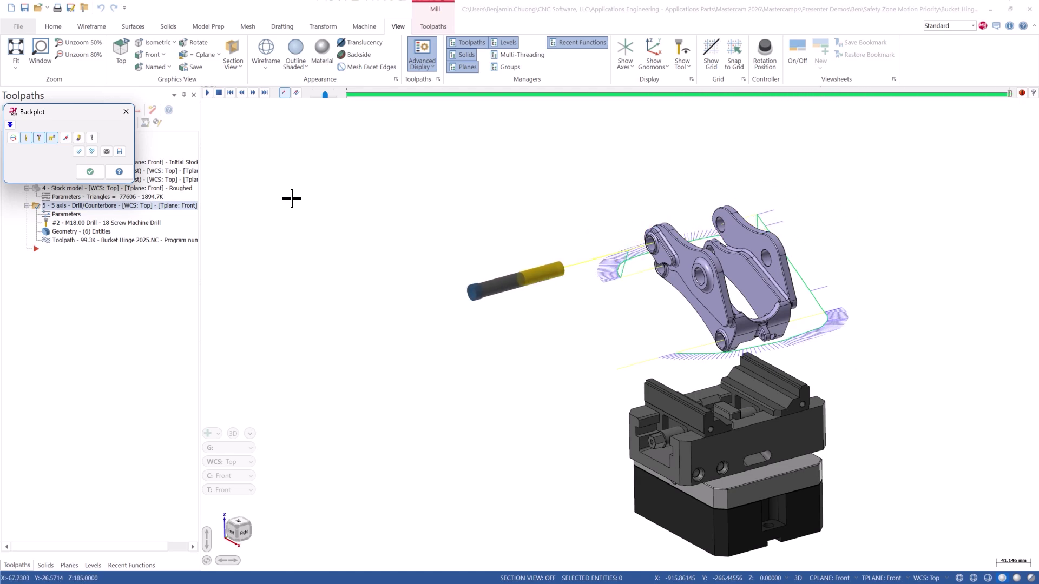
key(Escape)
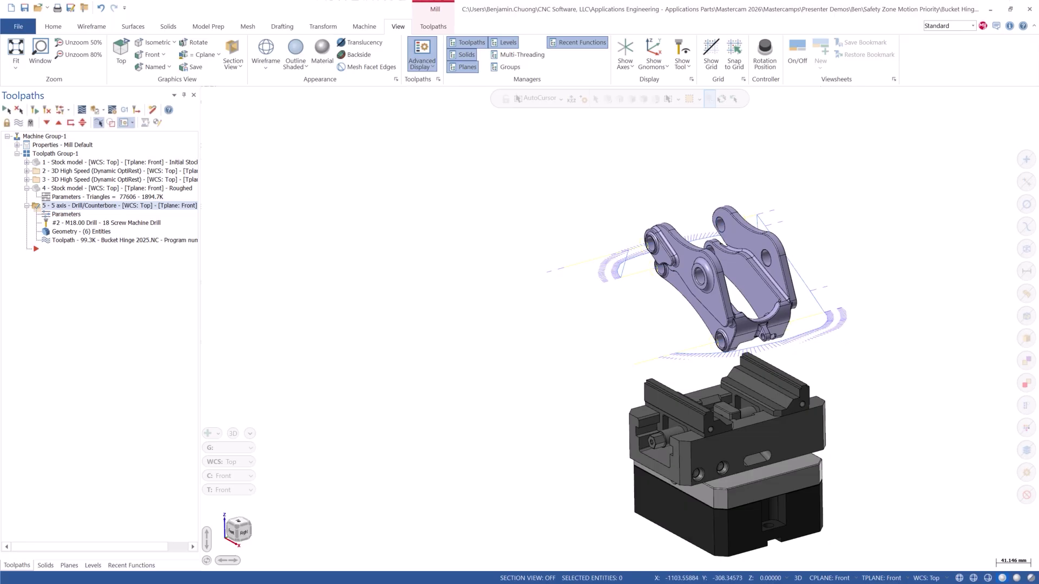
Copy the 5-axis drill operation to create operation 6 directly after it
right_click(138, 283)
click(162, 330)
key(ctrl+v)
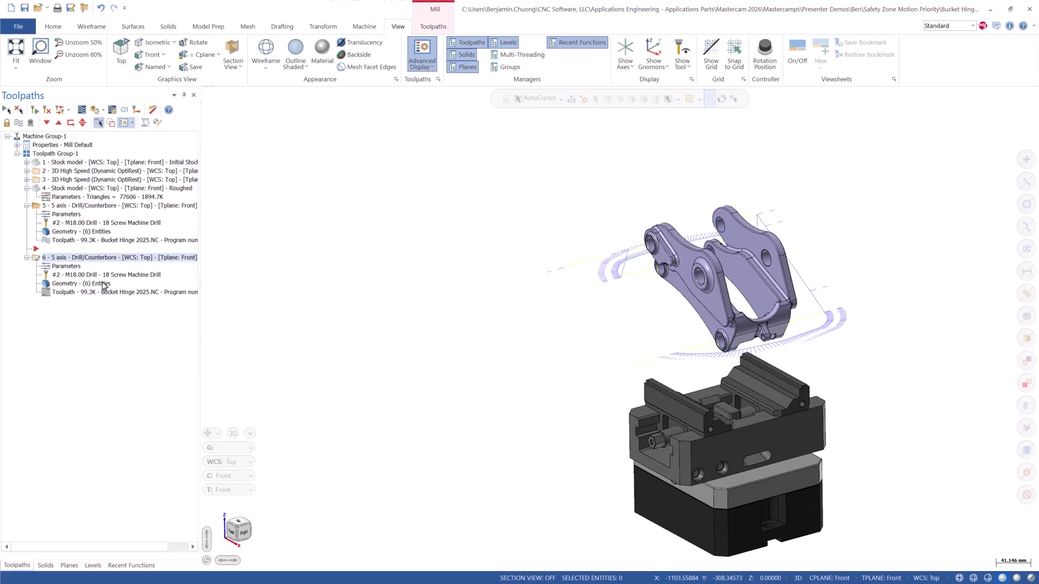
Set operation 6's Safety Zone motion priority to Minimize angle, regenerate, then select operation 5 to compare
click(78, 268)
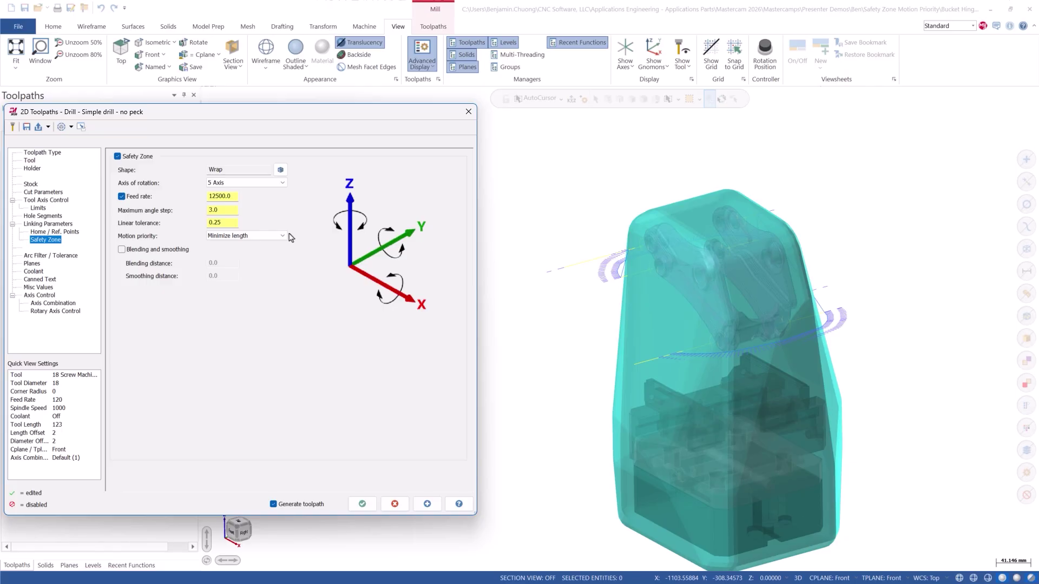
click(280, 236)
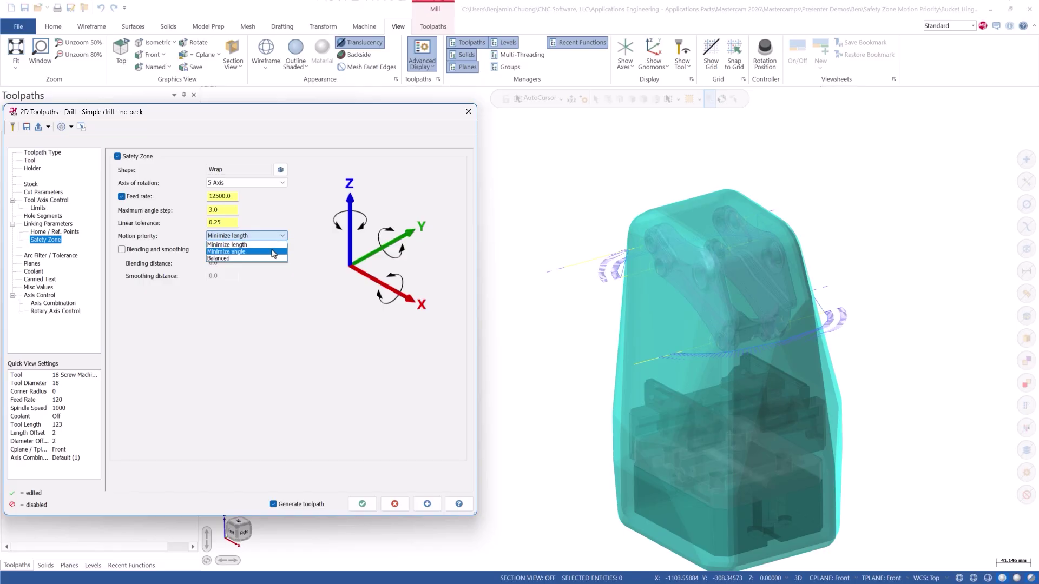
click(273, 253)
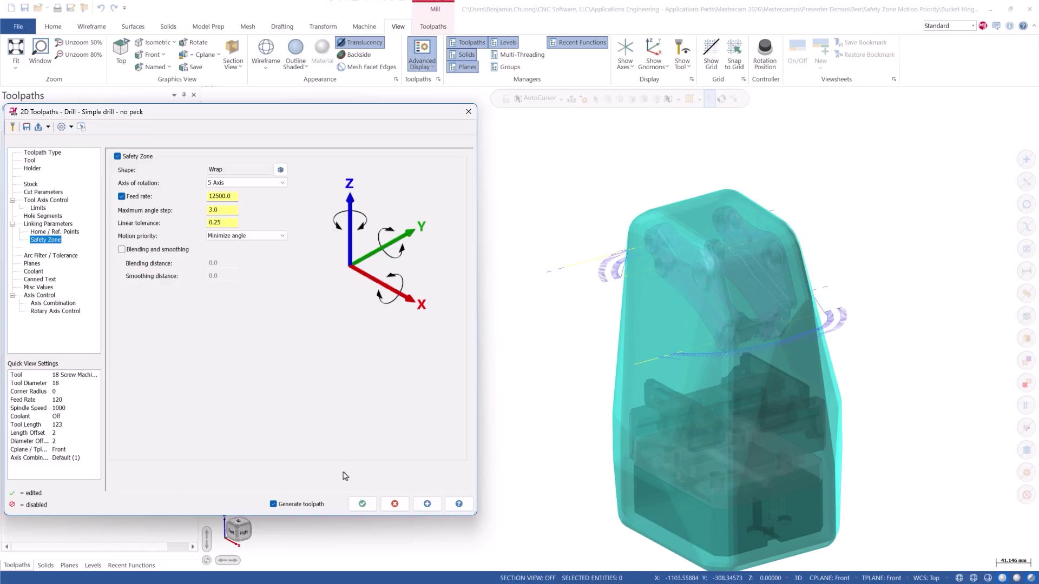
click(362, 504)
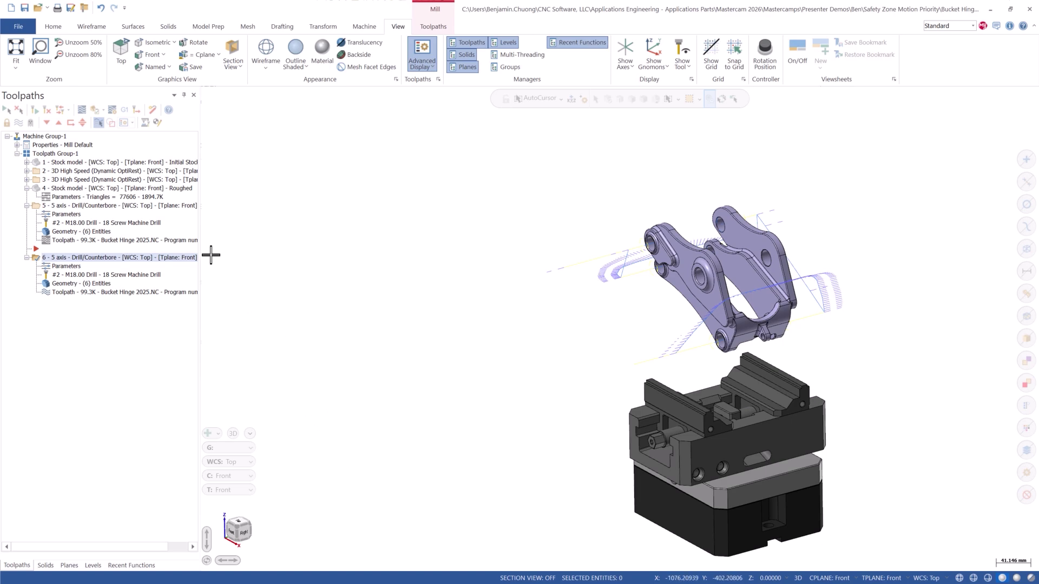
click(180, 206)
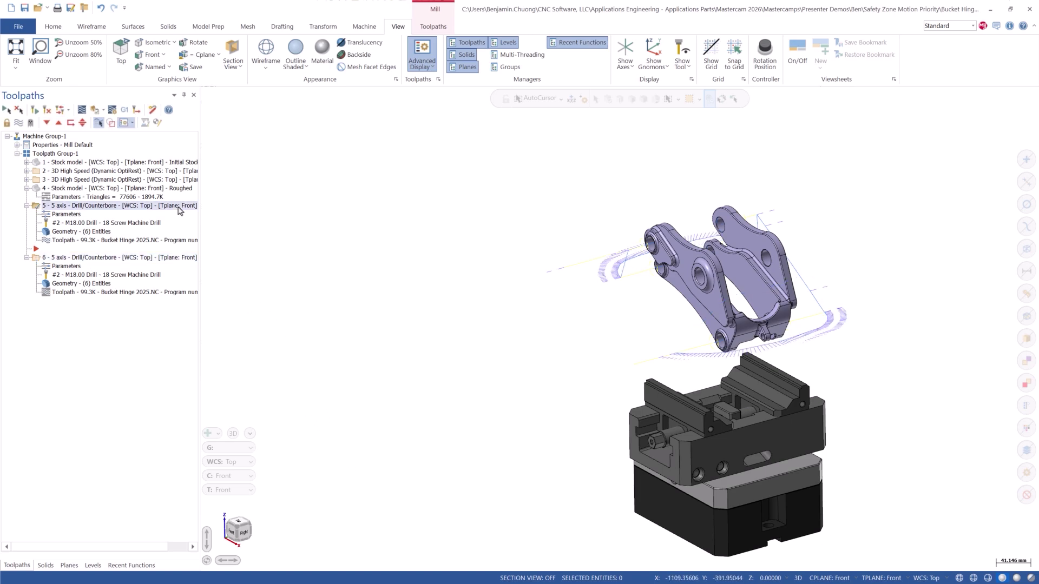
Switch operation 6's Safety Zone motion priority to Balanced, regenerate, and close the parameters
click(181, 258)
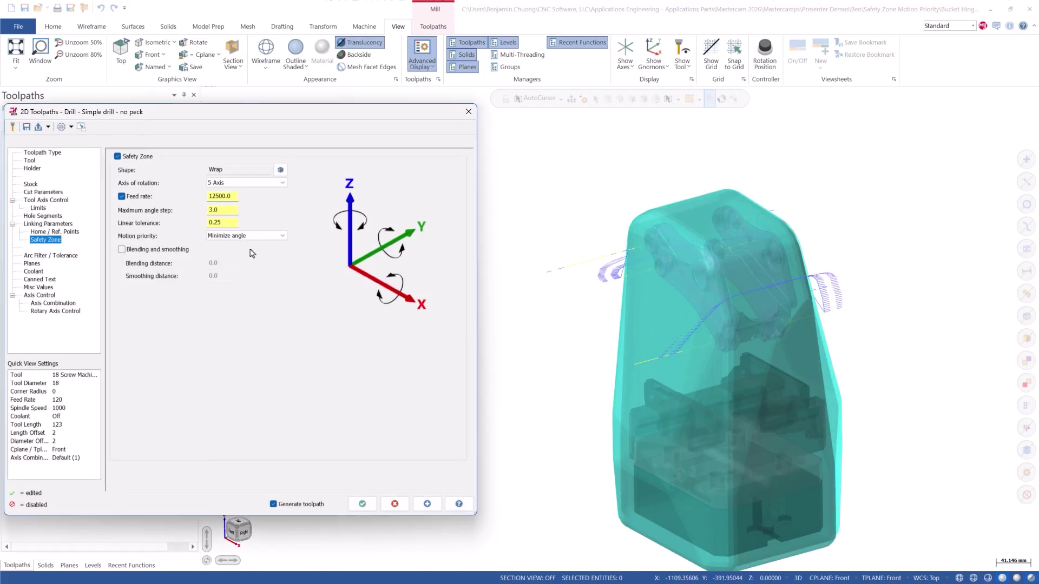
click(244, 236)
click(238, 257)
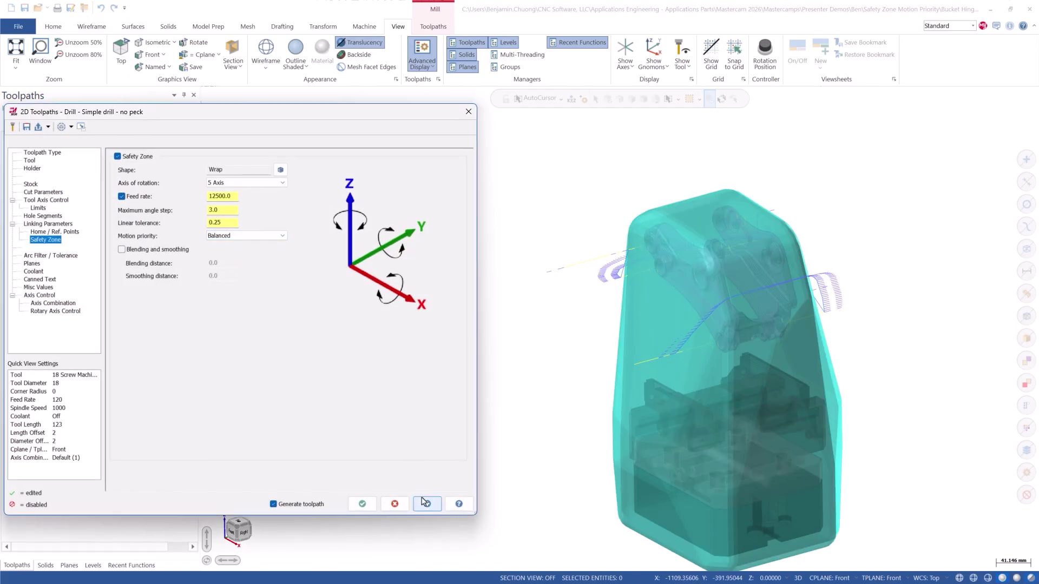
click(425, 504)
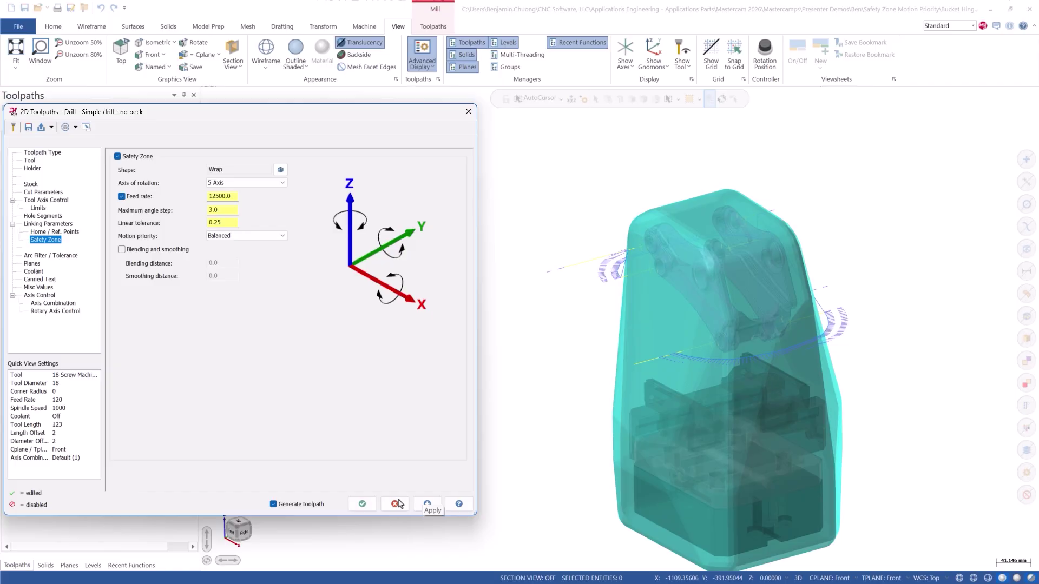
click(363, 505)
click(177, 210)
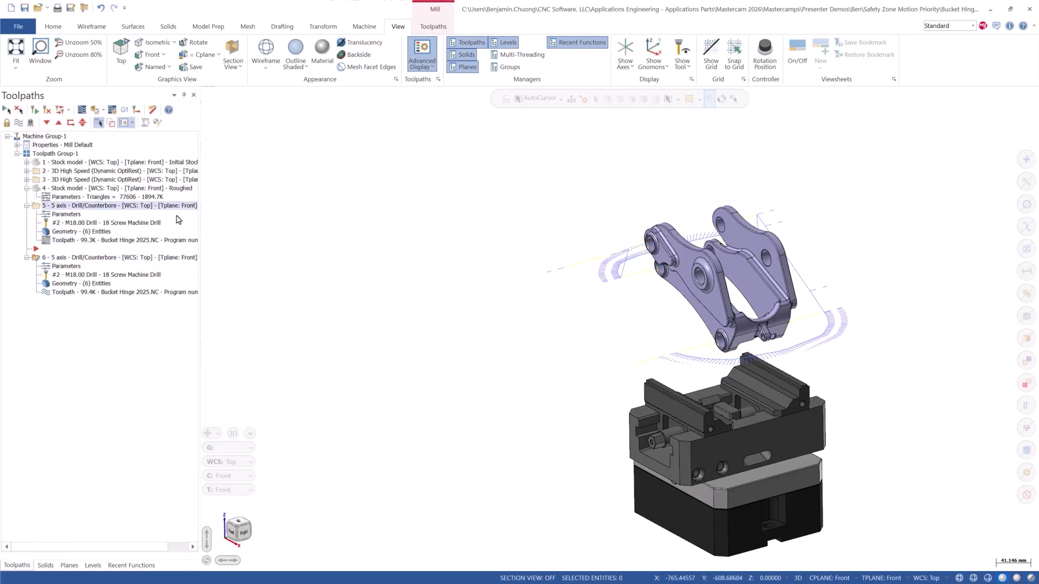
click(173, 259)
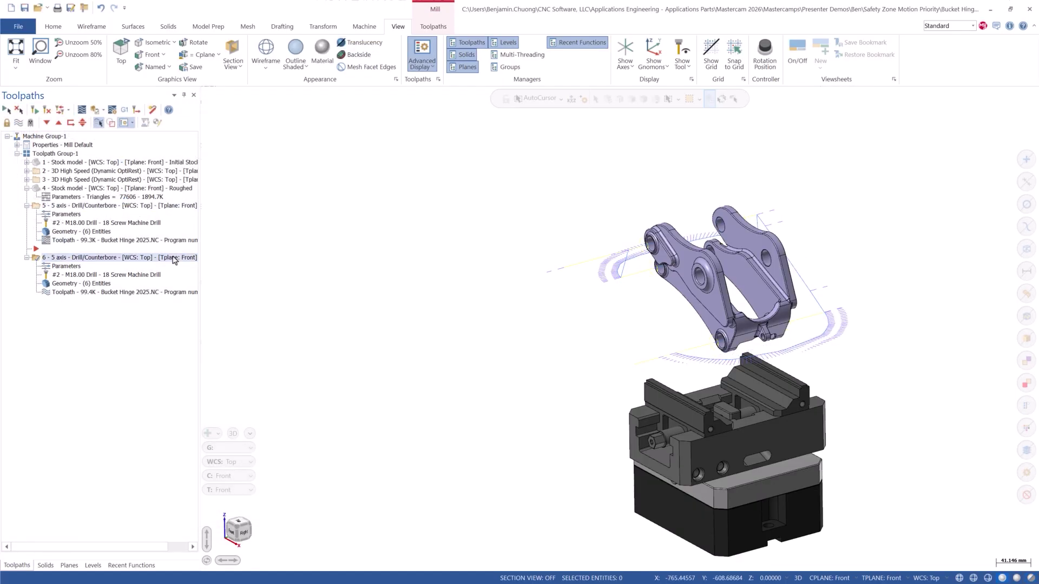